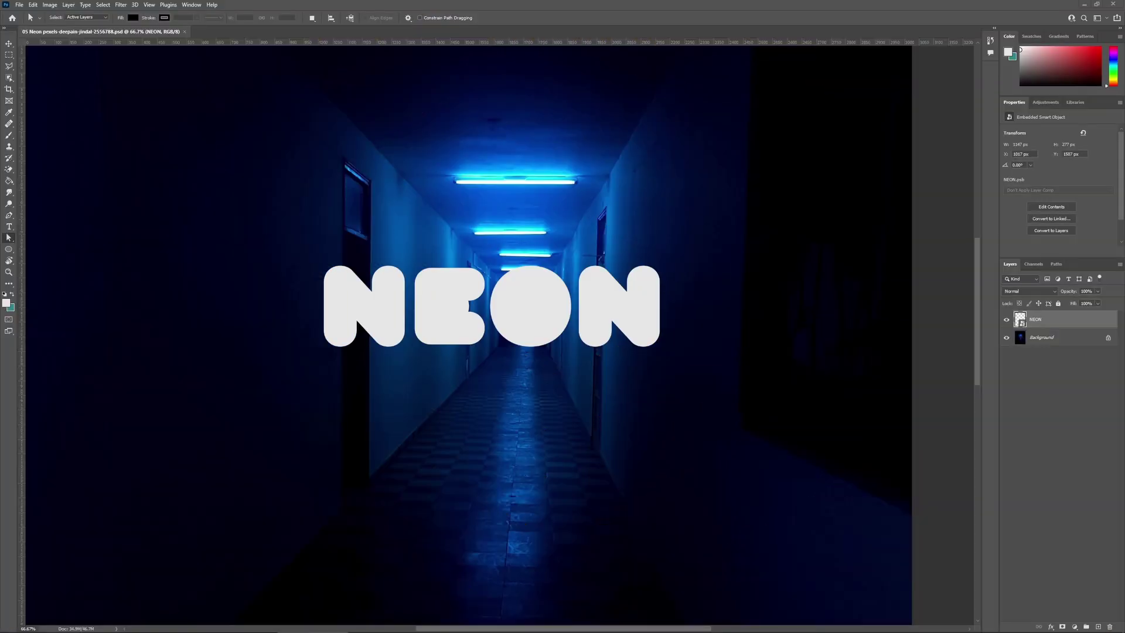
# Step: Open the NEON layer in the Boris FX Optics filter without applying the previous filters
pyautogui.hotkey('ctrl', ',')
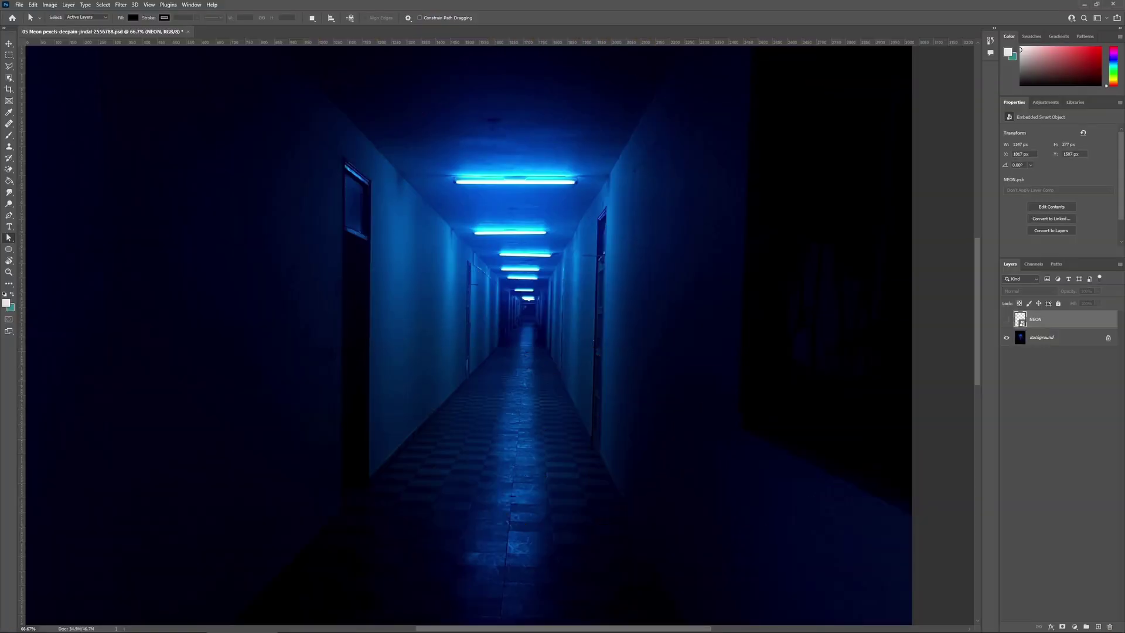
pyautogui.hotkey('ctrl', ',')
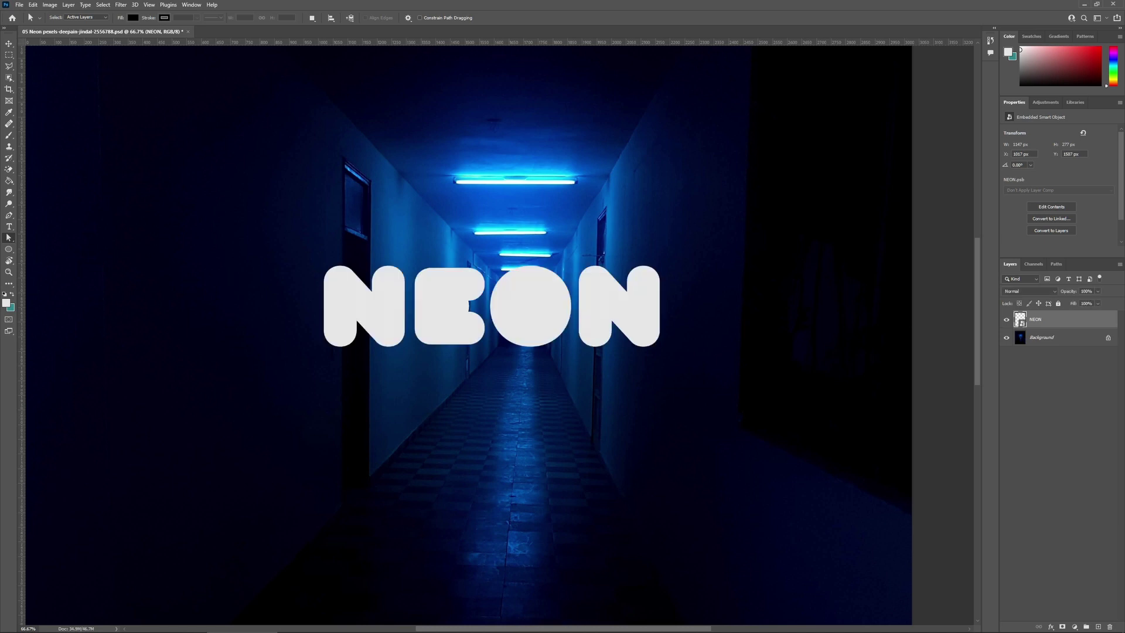
pyautogui.click(120, 5)
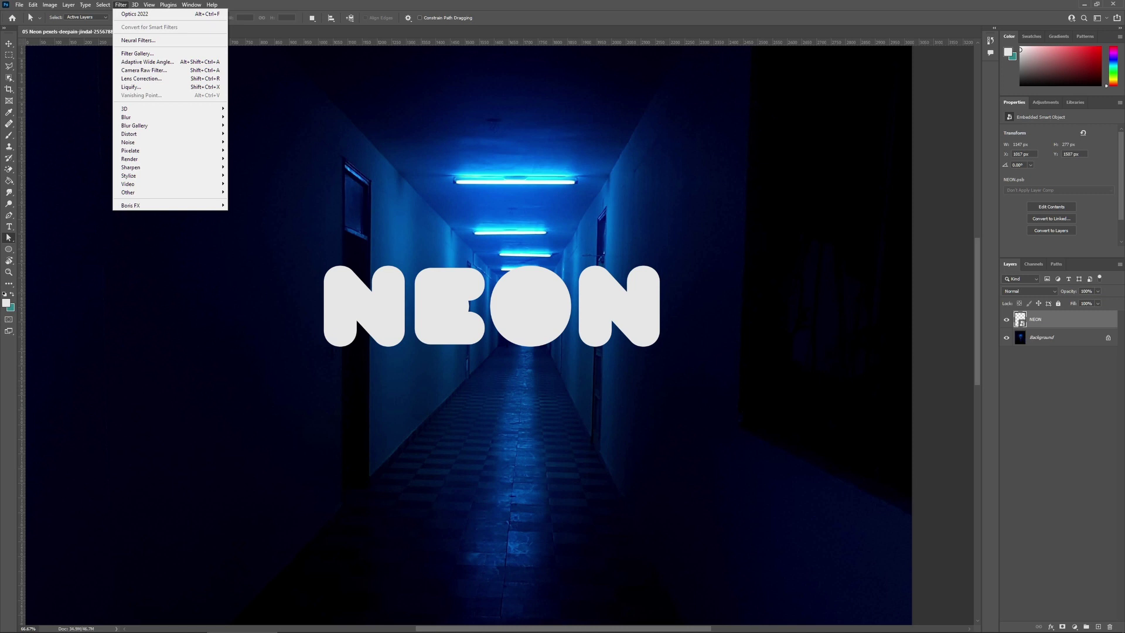
pyautogui.moveTo(132, 205)
pyautogui.click(247, 205)
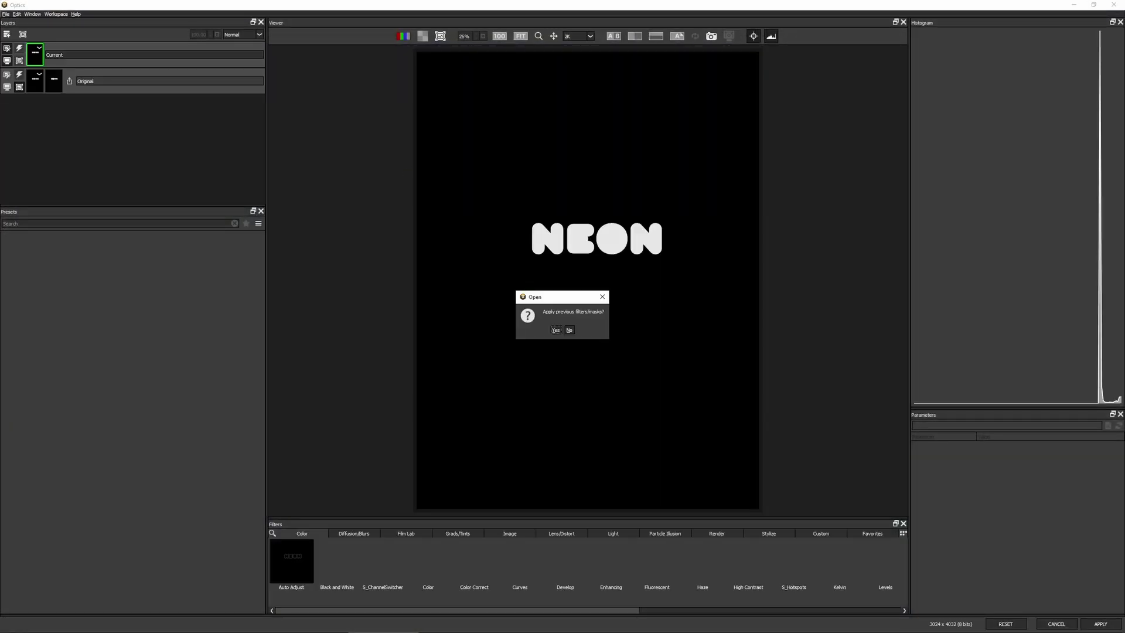
pyautogui.press('Return')
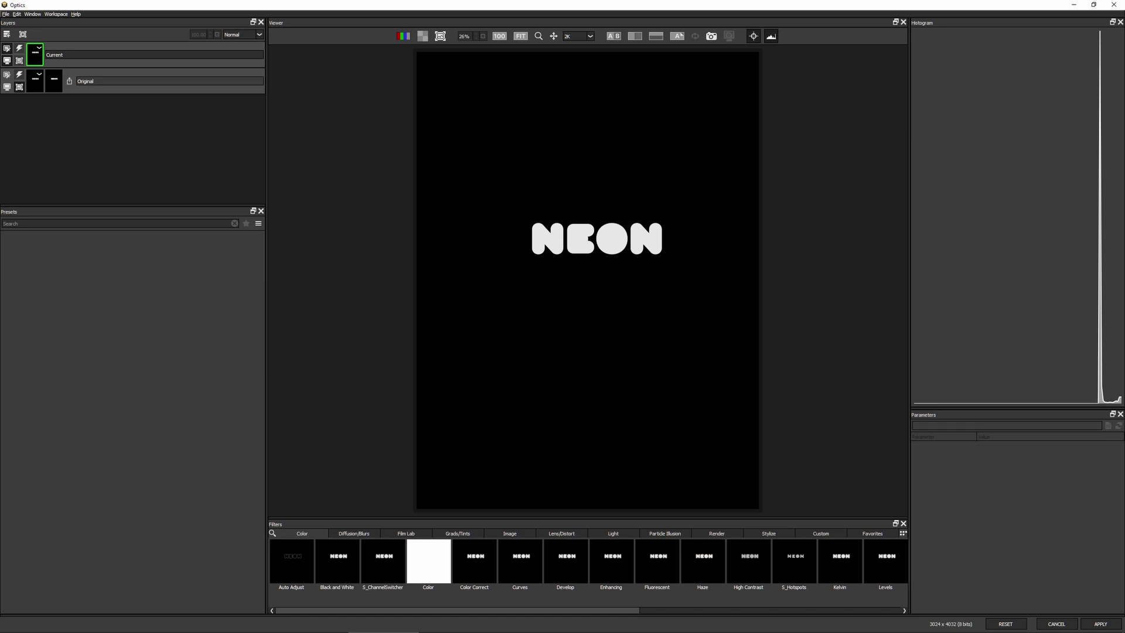
# Step: Add the S_UltraGlow filter from the Light category to the NEON text
pyautogui.scroll(3, 588, 281)
pyautogui.moveTo(588, 281); pyautogui.dragTo(546, 335)
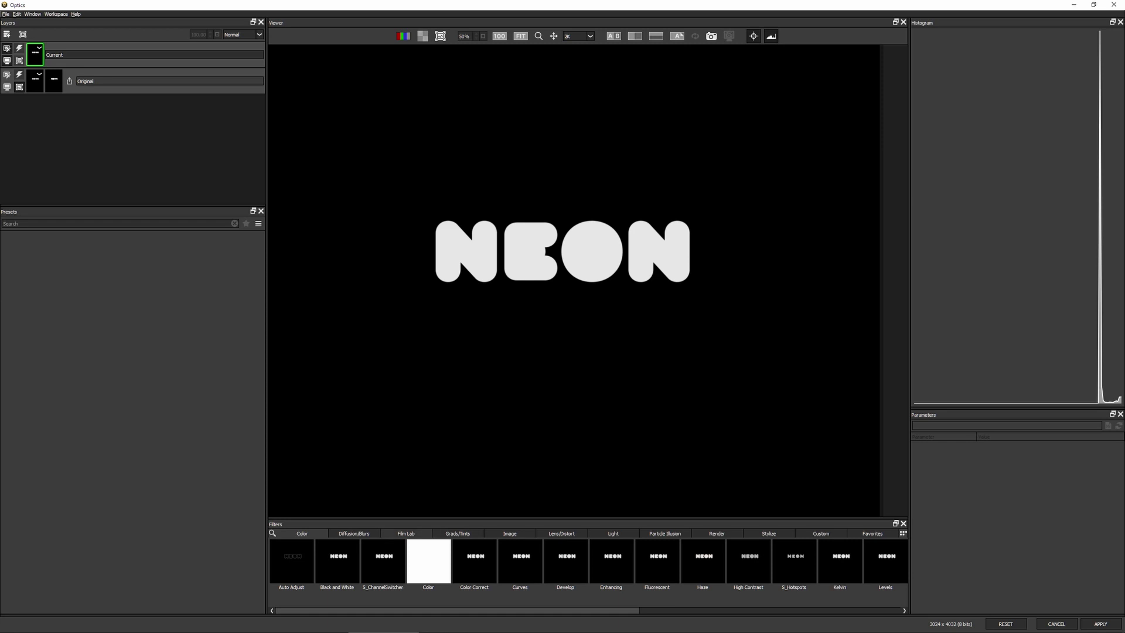
pyautogui.click(613, 533)
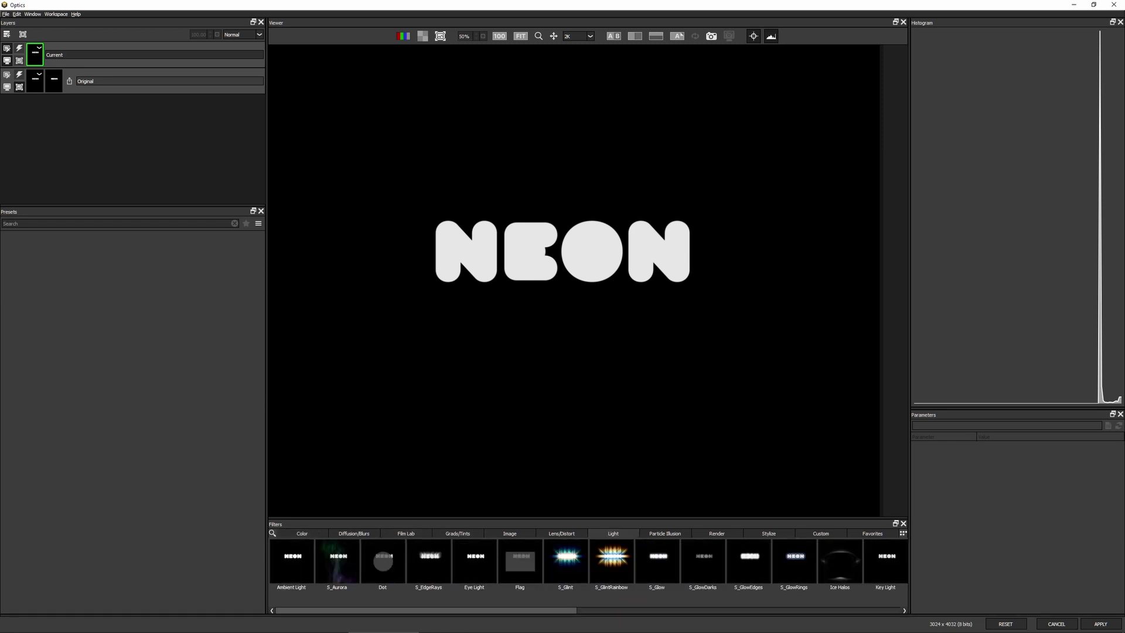
pyautogui.moveTo(474, 611); pyautogui.dragTo(798, 610)
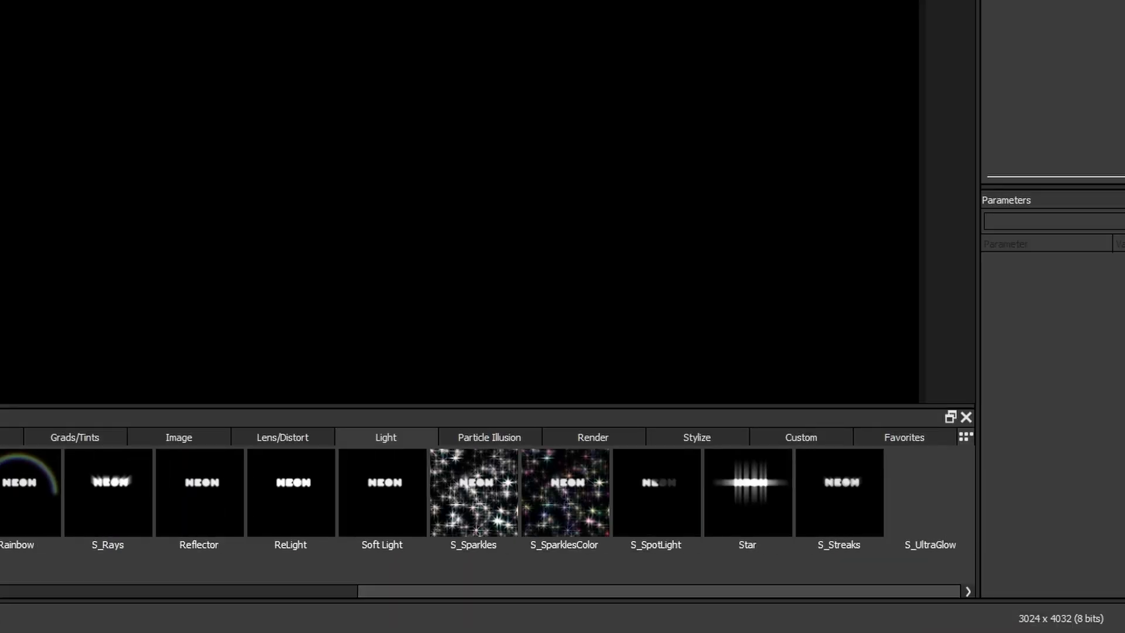
pyautogui.click(931, 493)
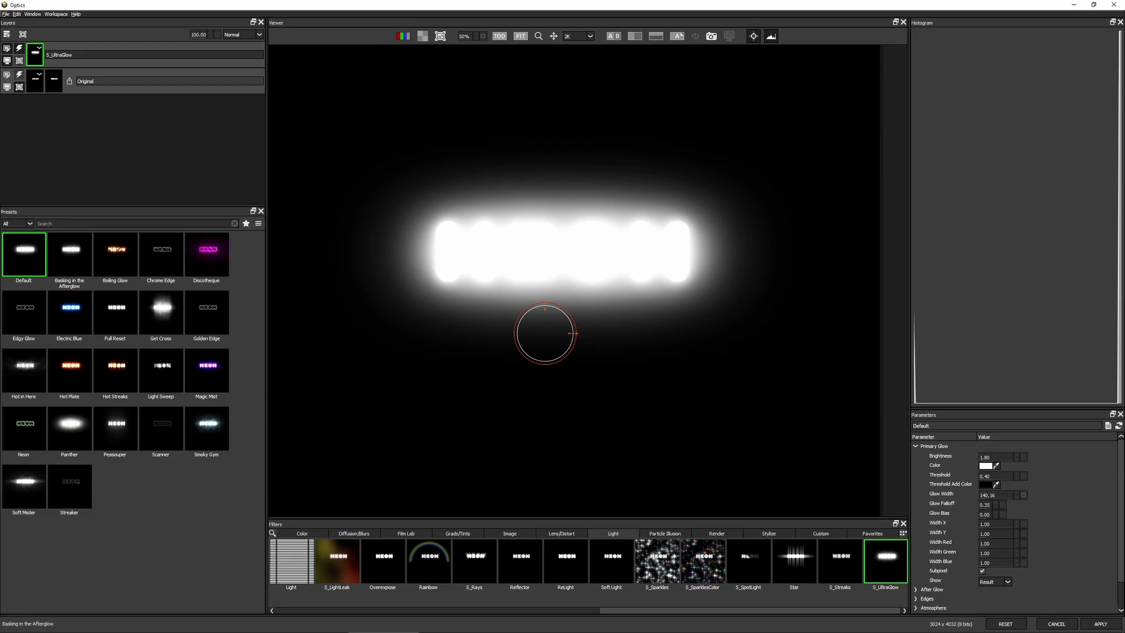
# Step: Try several S_UltraGlow presets on the text, including Boiling Glow, Full Reset and Electric Blue
pyautogui.click(70, 255)
pyautogui.click(115, 255)
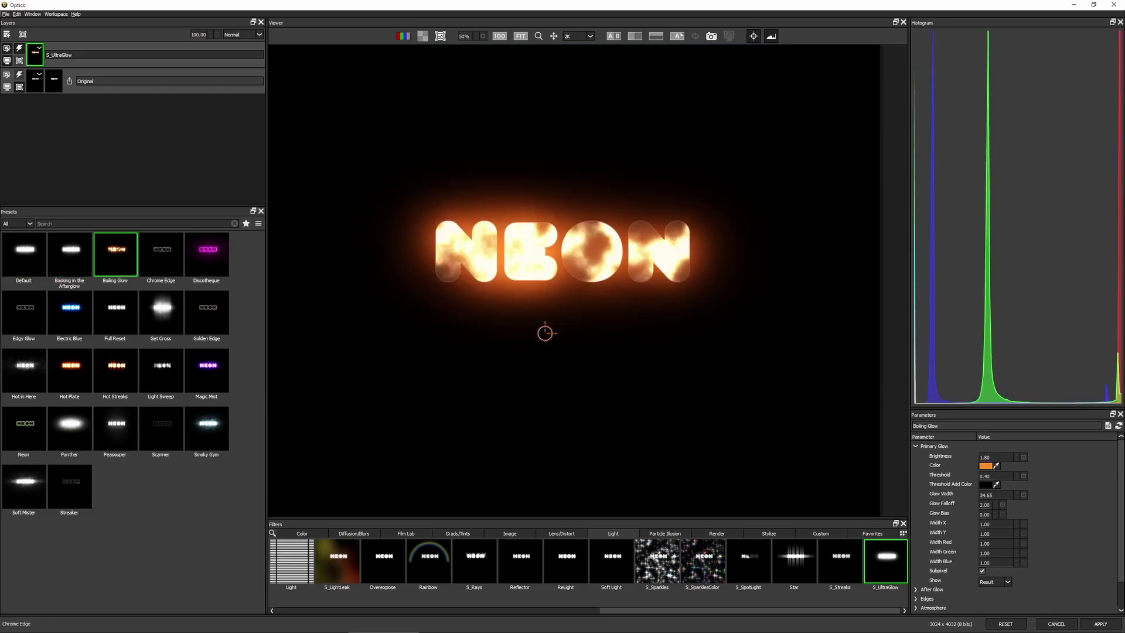
pyautogui.click(161, 257)
pyautogui.click(161, 313)
pyautogui.click(115, 313)
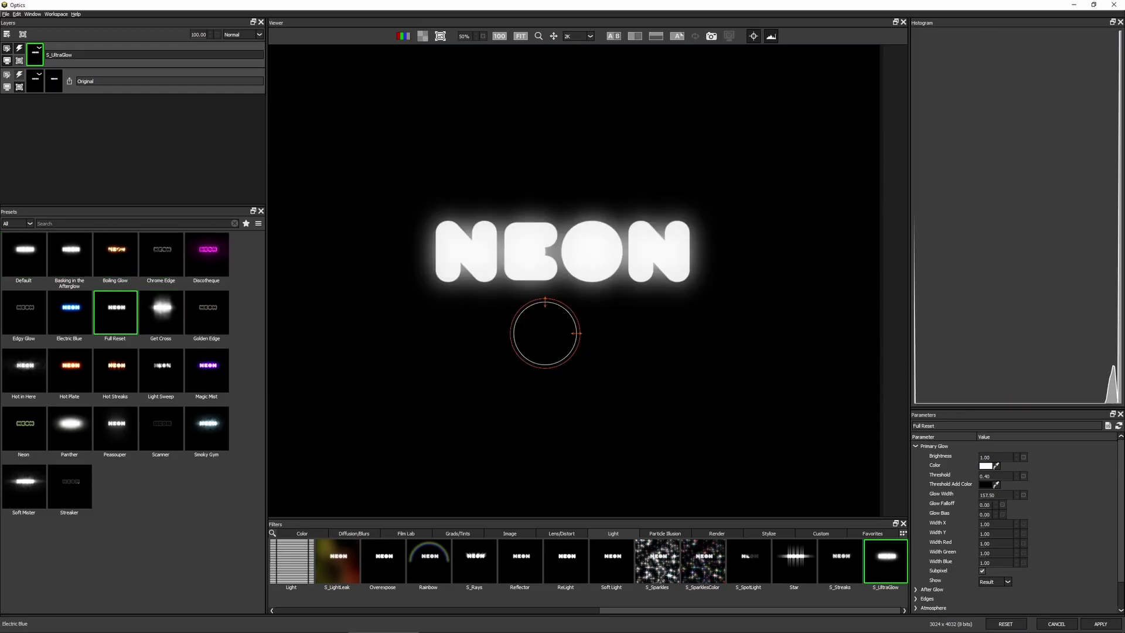
pyautogui.click(70, 313)
pyautogui.click(69, 371)
pyautogui.click(161, 370)
pyautogui.click(69, 313)
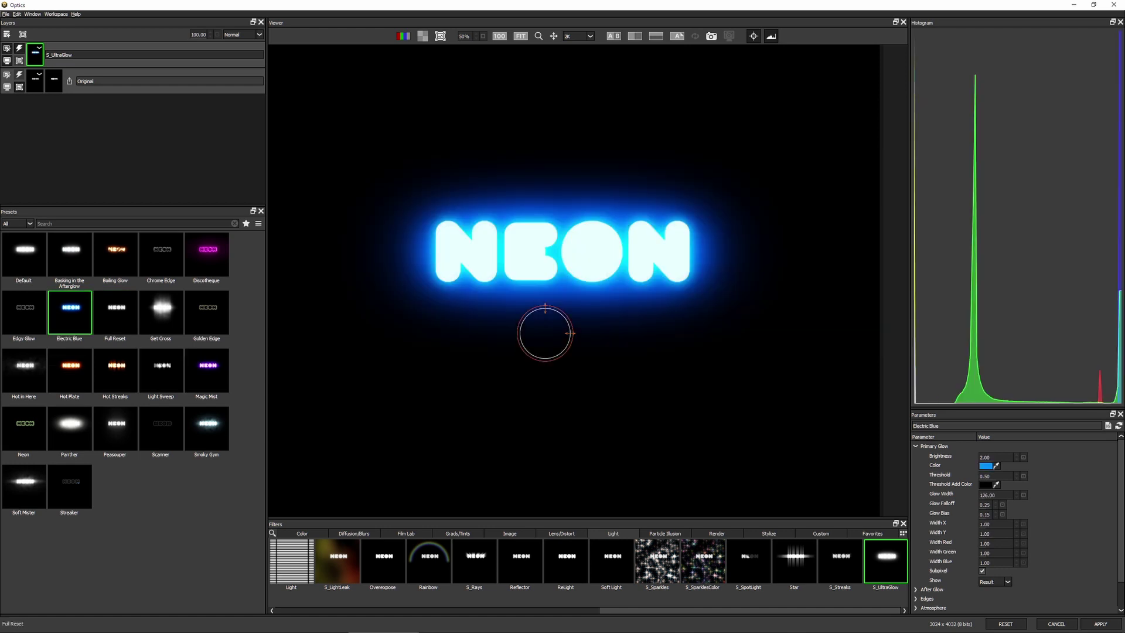
# Step: Apply the Discotheque preset and change its primary glow color to cyan
pyautogui.click(207, 256)
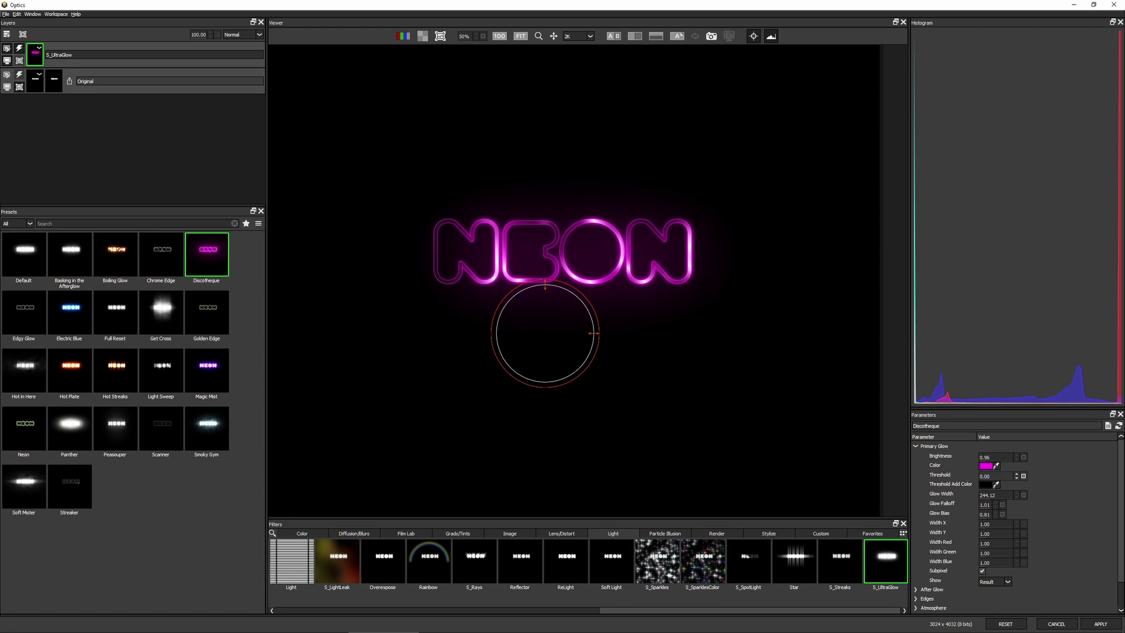
pyautogui.click(986, 466)
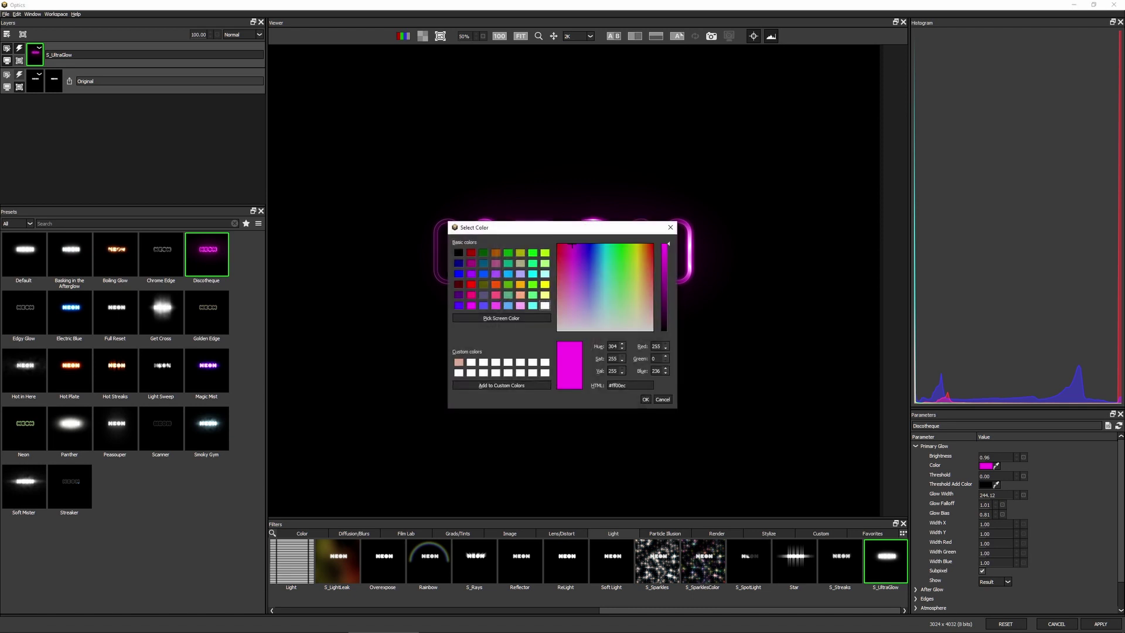
pyautogui.moveTo(597, 246); pyautogui.dragTo(602, 245)
pyautogui.click(645, 400)
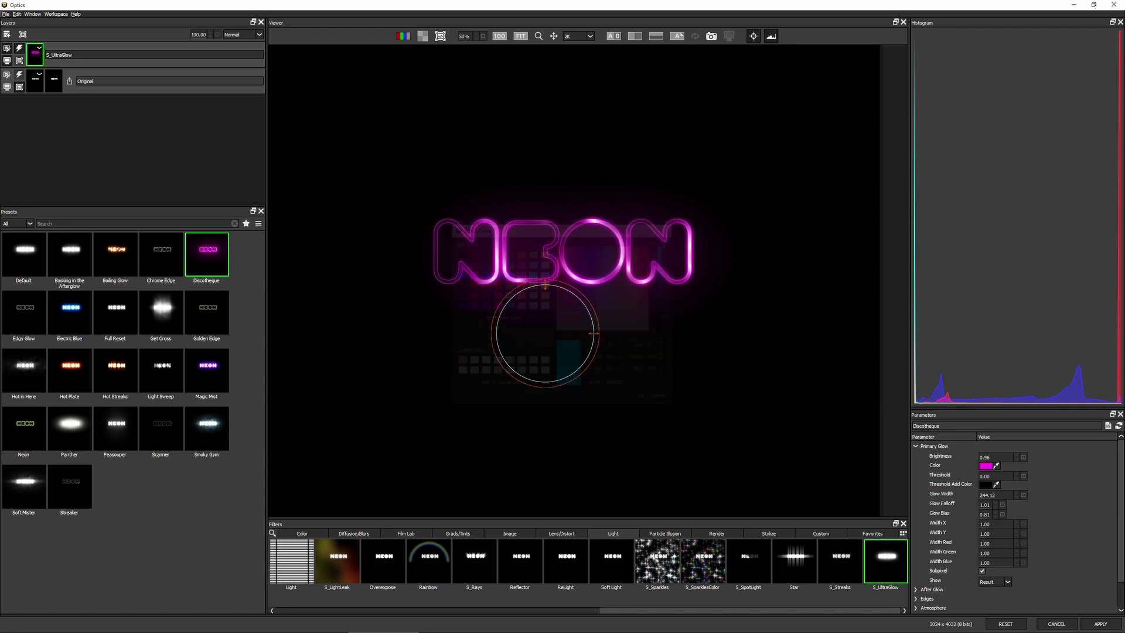
# Step: Make the after glow blue, set brightness to 1.76, glow width to 167.12 and after glow width to 402, and apply the Optics filter
pyautogui.click(916, 589)
pyautogui.scroll(-1, 938, 586)
pyautogui.scroll(1, 961, 516)
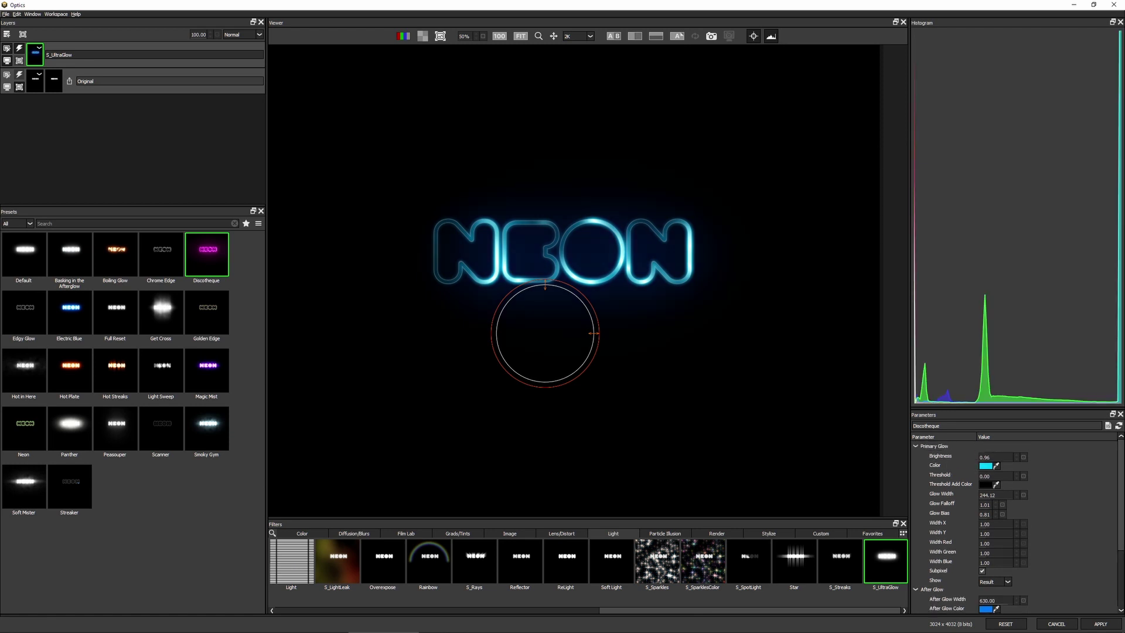
pyautogui.moveTo(996, 457)
pyautogui.mouseDown()
pyautogui.moveTo(1026, 457)
pyautogui.moveTo(1011, 457)
pyautogui.mouseUp()
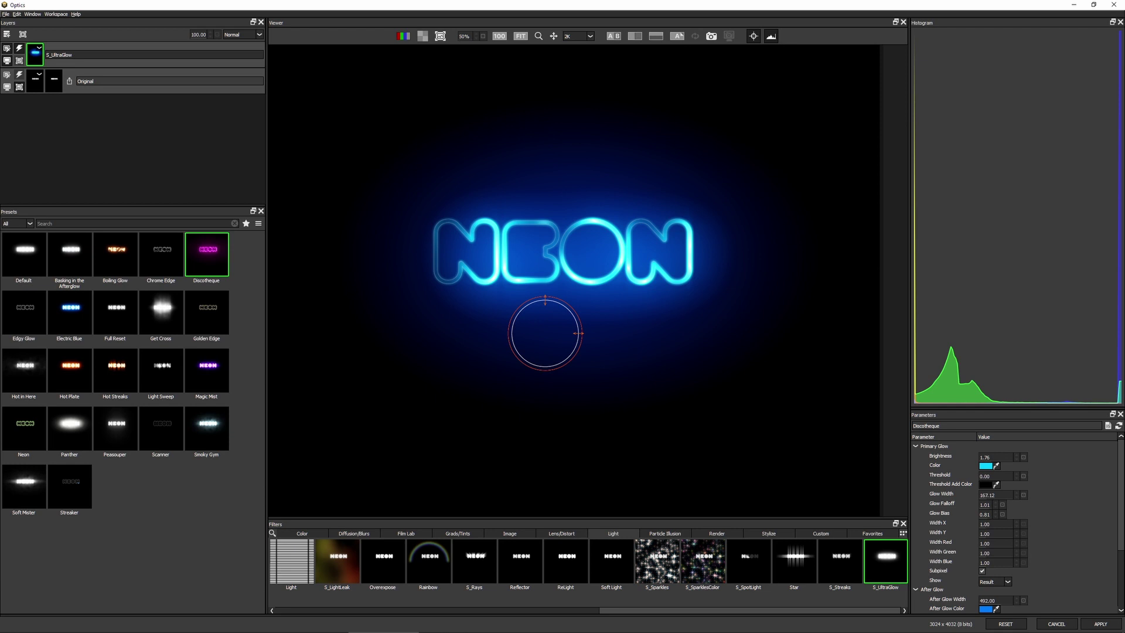
pyautogui.click(1100, 624)
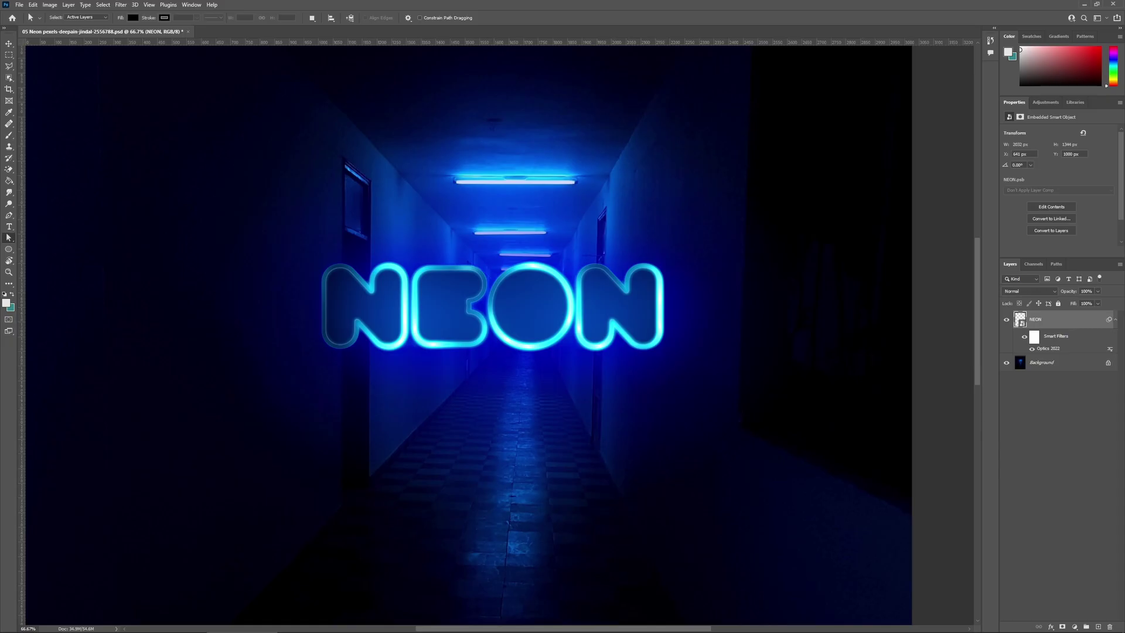
# Step: Try the Screen blend mode on the NEON layer and undo it
pyautogui.click(1029, 291)
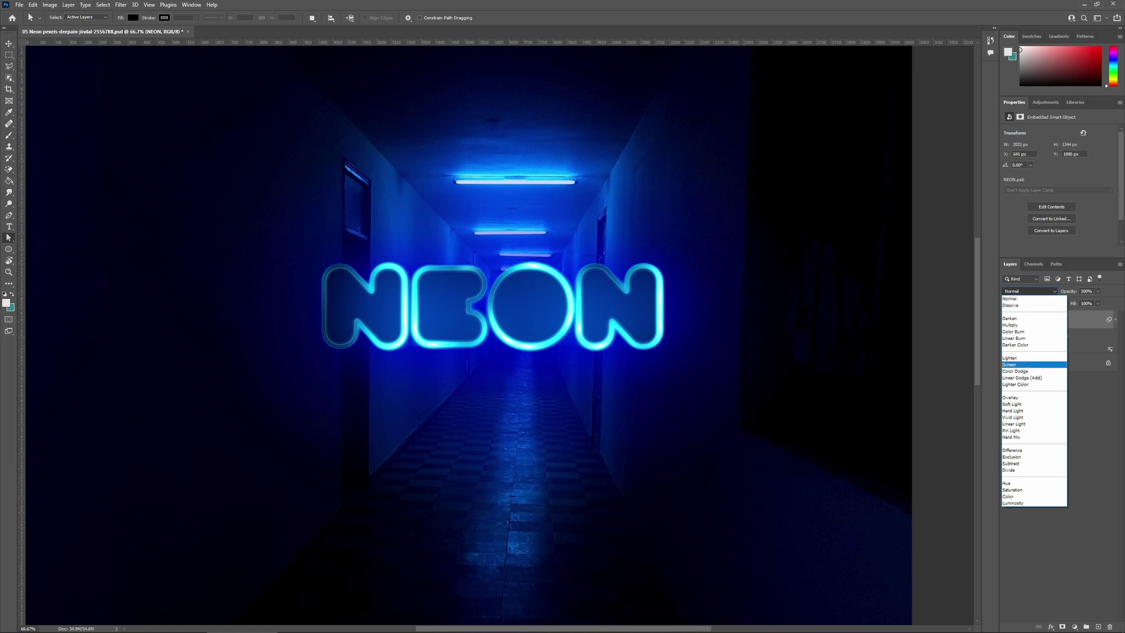
pyautogui.click(1009, 364)
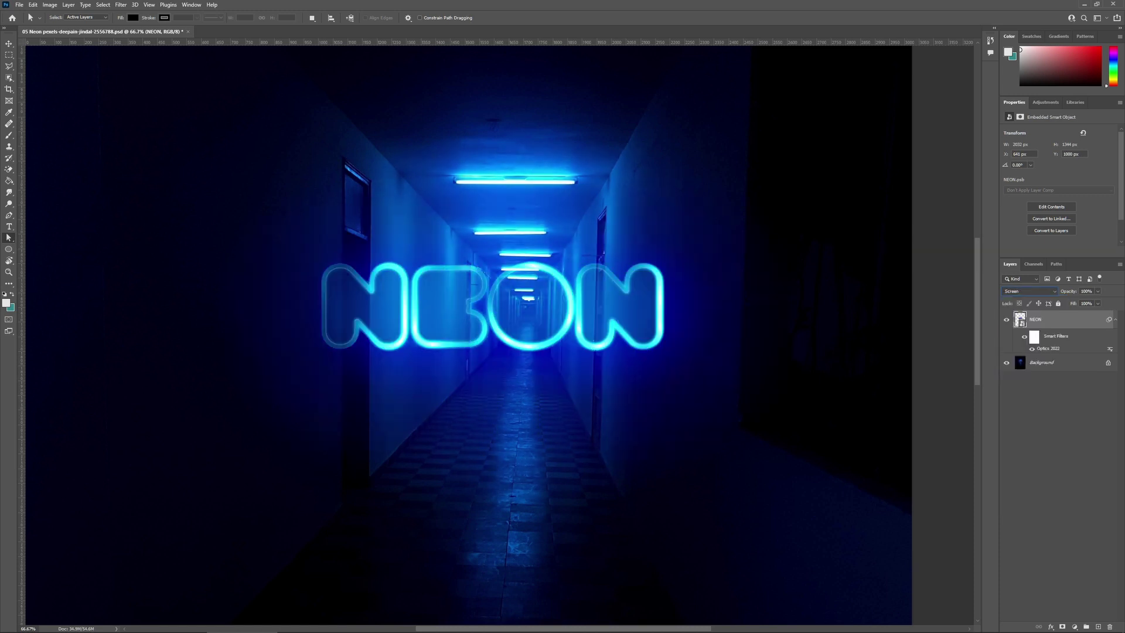
pyautogui.hotkey('ctrl', 'z')
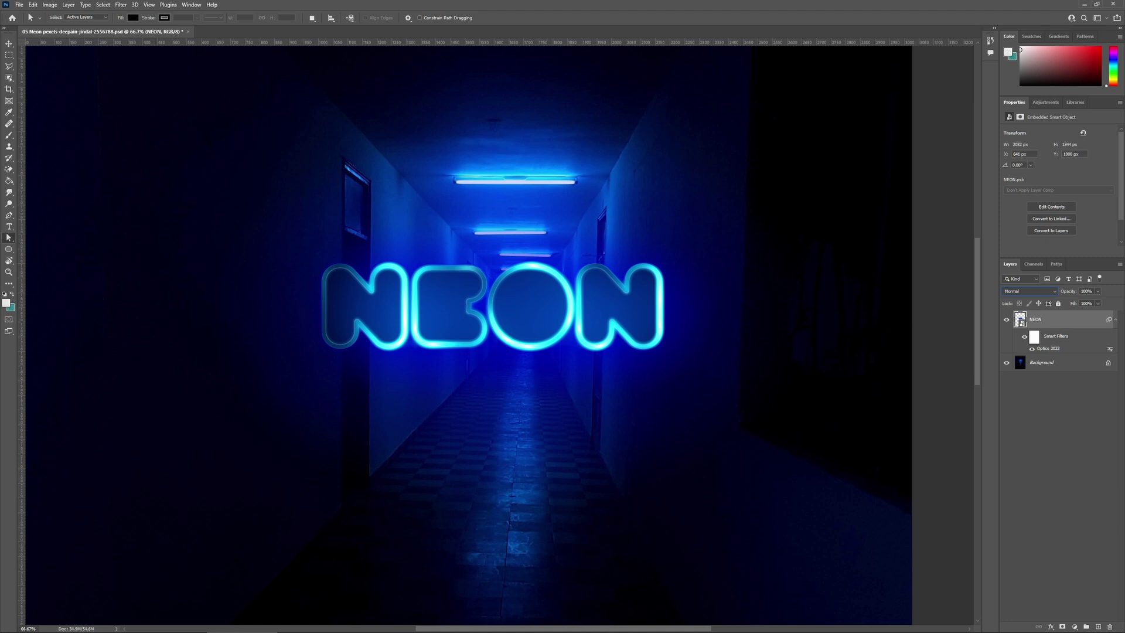
# Step: Reopen the NEON layer's Optics smart filter with its previous filters and add S_ChannelSwitcher with the RGBA White preset
pyautogui.keyDown('ctrl'); pyautogui.click(1020, 319); pyautogui.keyUp('ctrl')
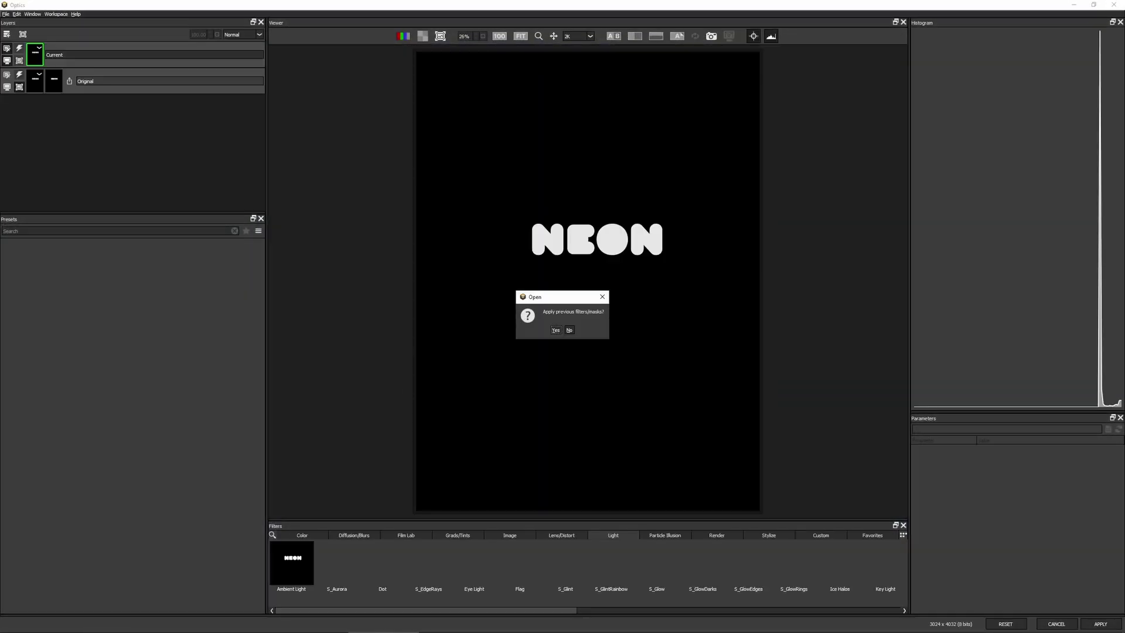
pyautogui.press('Return')
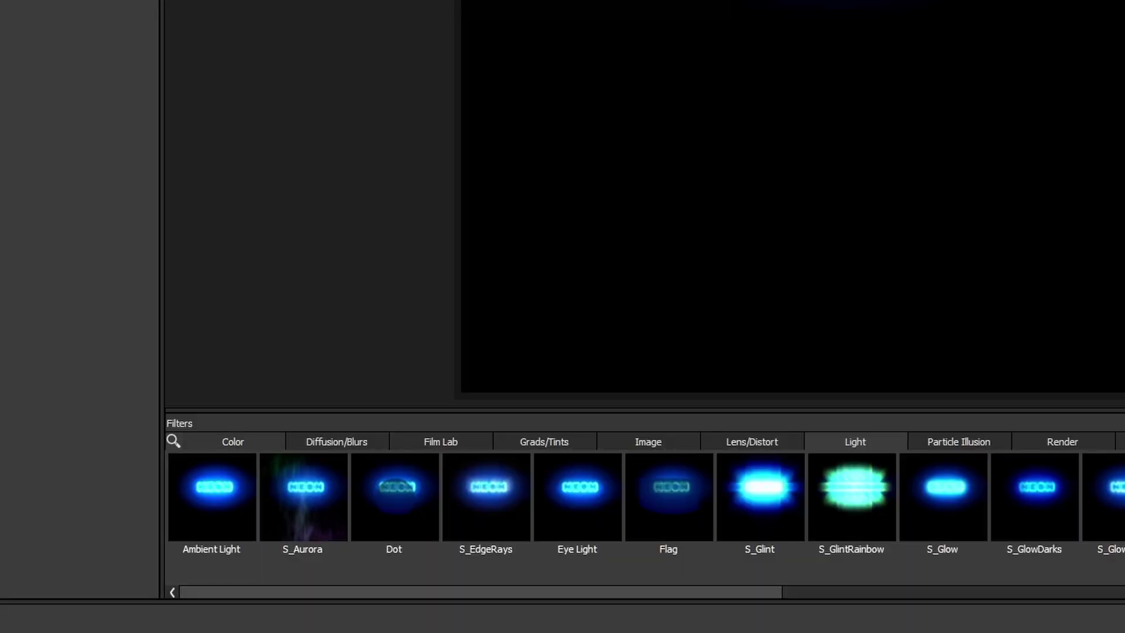
pyautogui.click(310, 535)
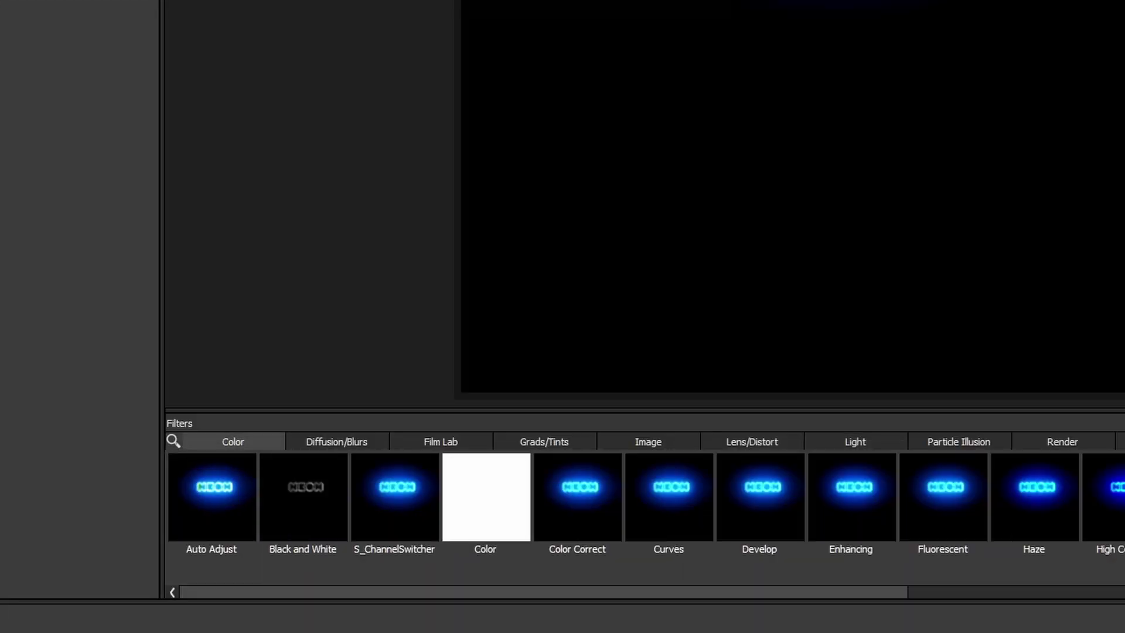
pyautogui.click(395, 497)
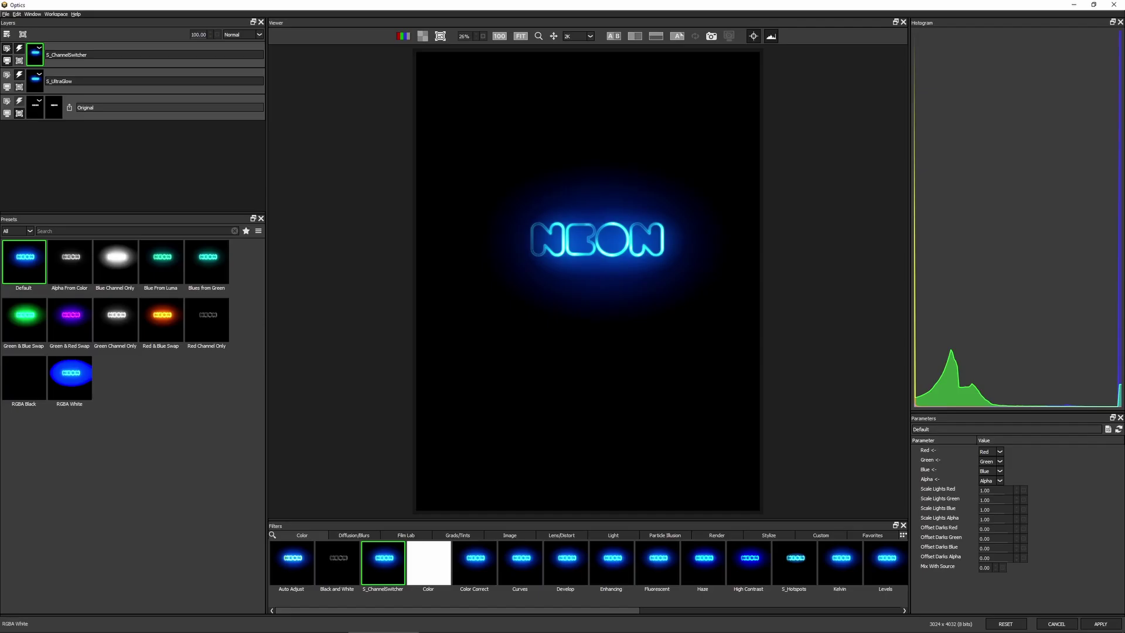
pyautogui.click(70, 379)
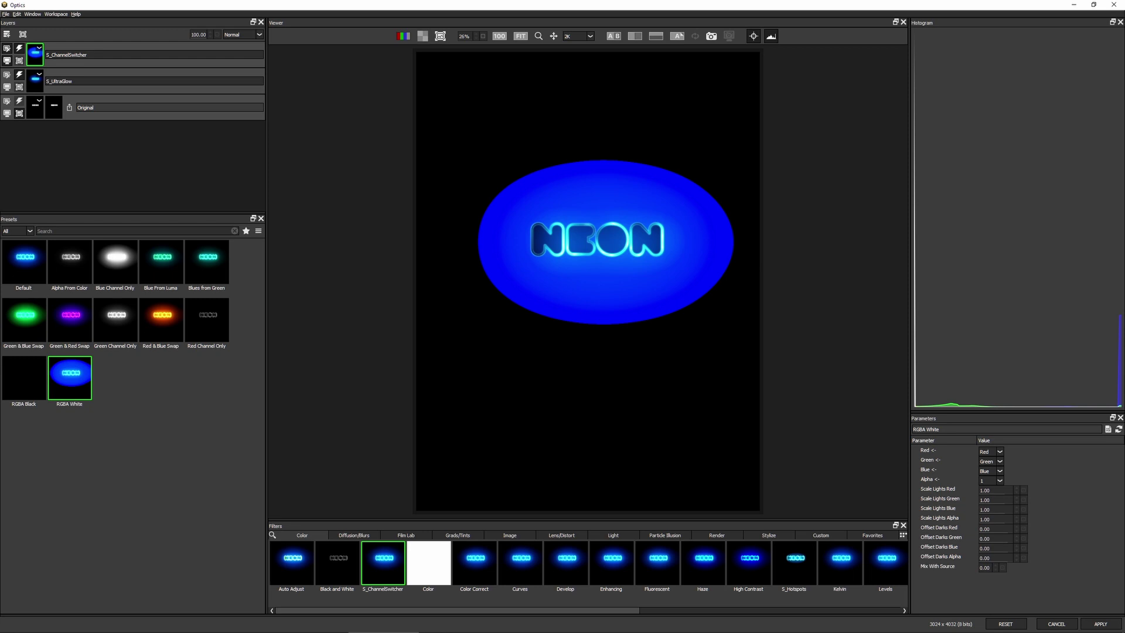
# Step: Compare the alpha channel with S_ChannelSwitcher off and on, and apply the Optics changes to the NEON layer
pyautogui.press('a')
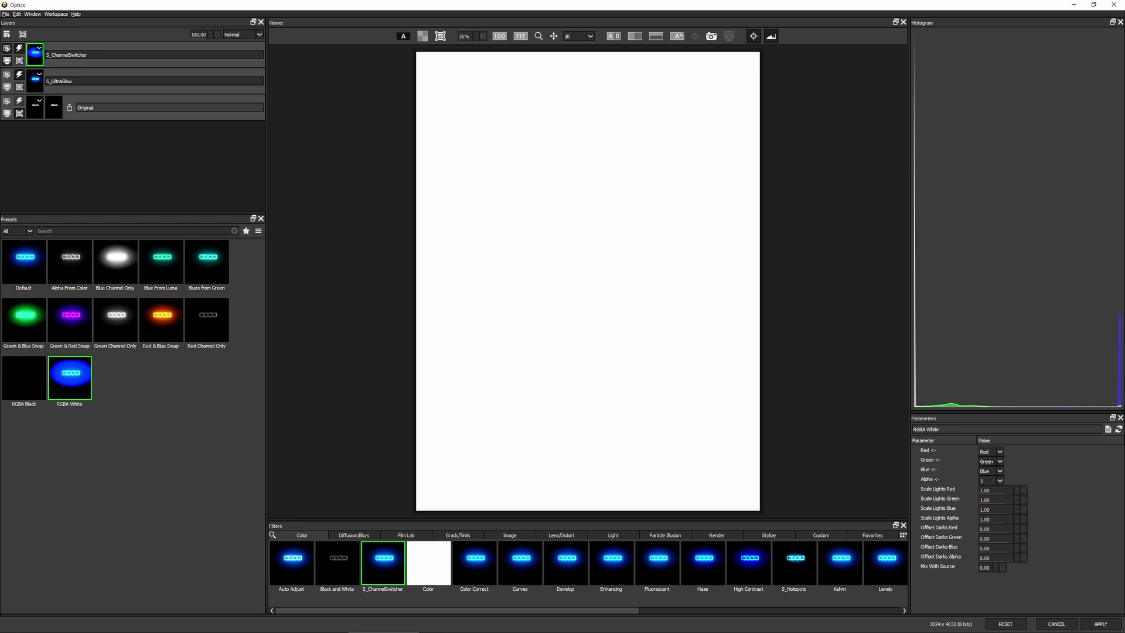
pyautogui.press('a')
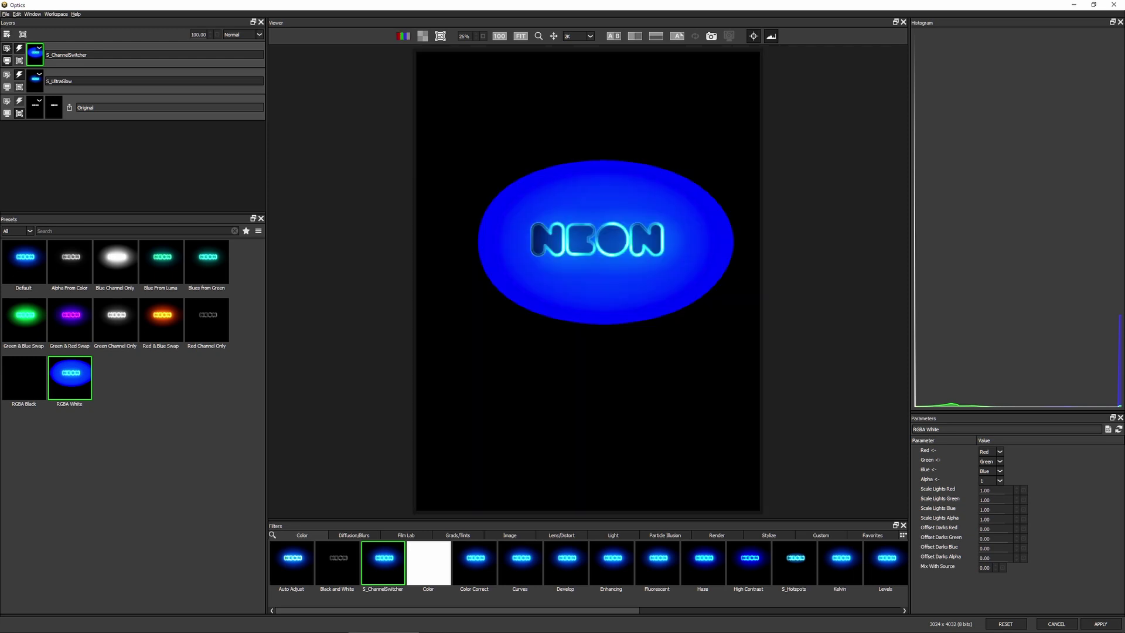
pyautogui.press('a')
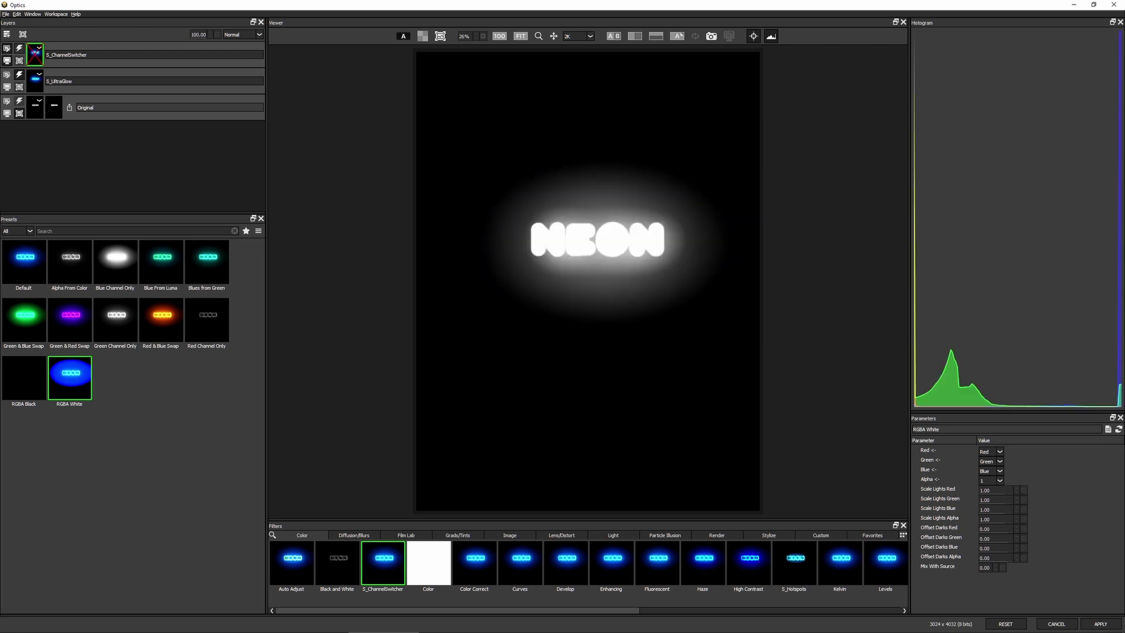
pyautogui.click(19, 49)
pyautogui.click(19, 49)
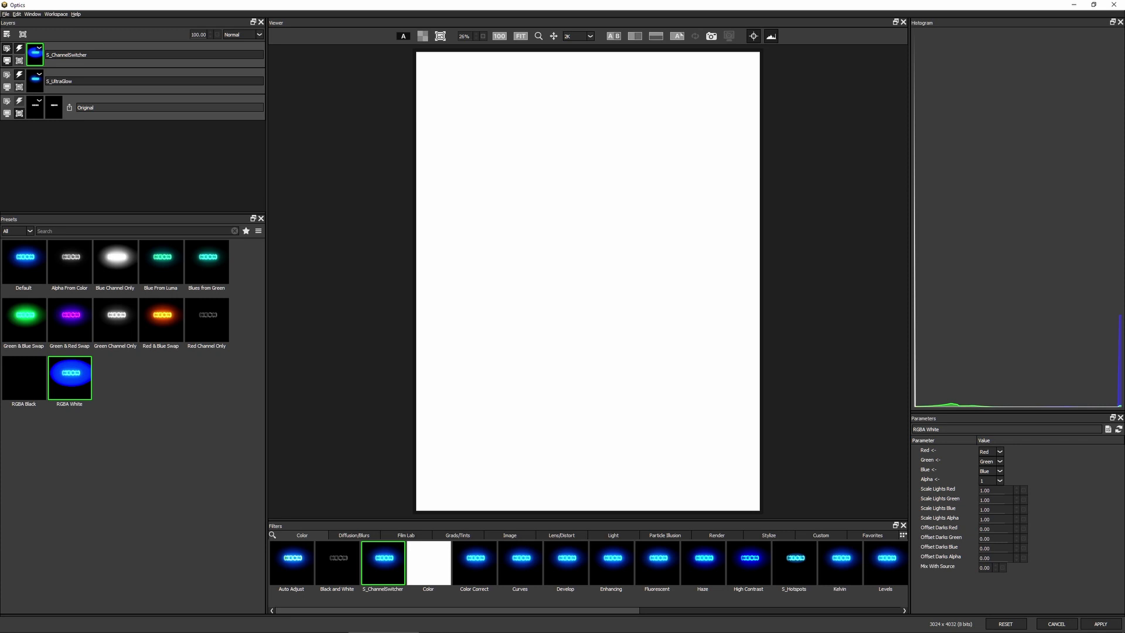
pyautogui.press('a')
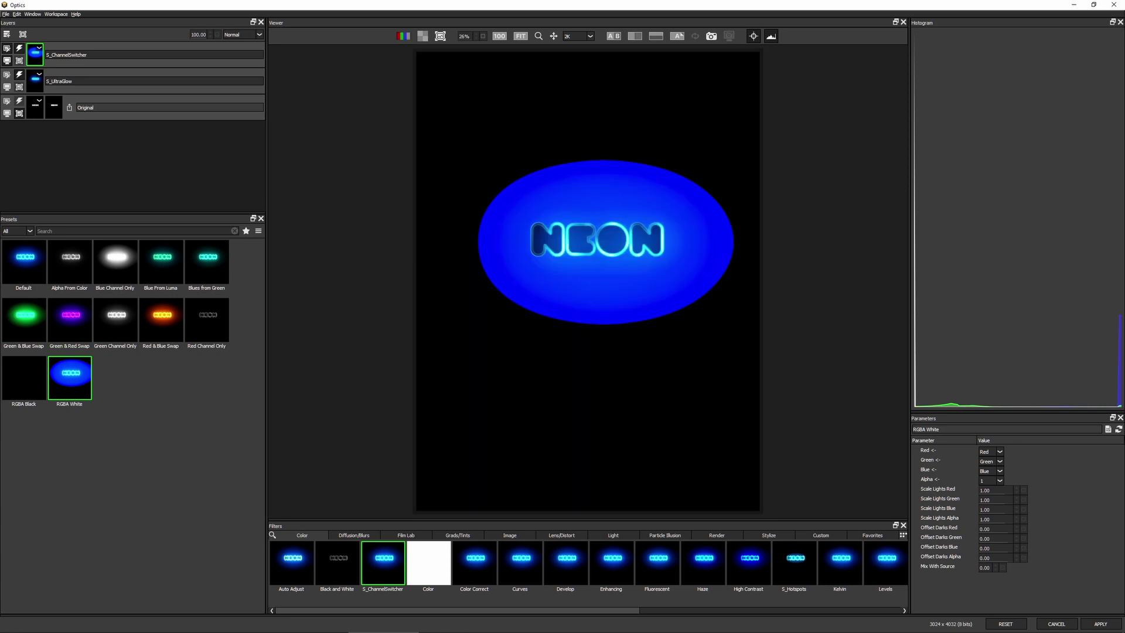
pyautogui.click(1100, 624)
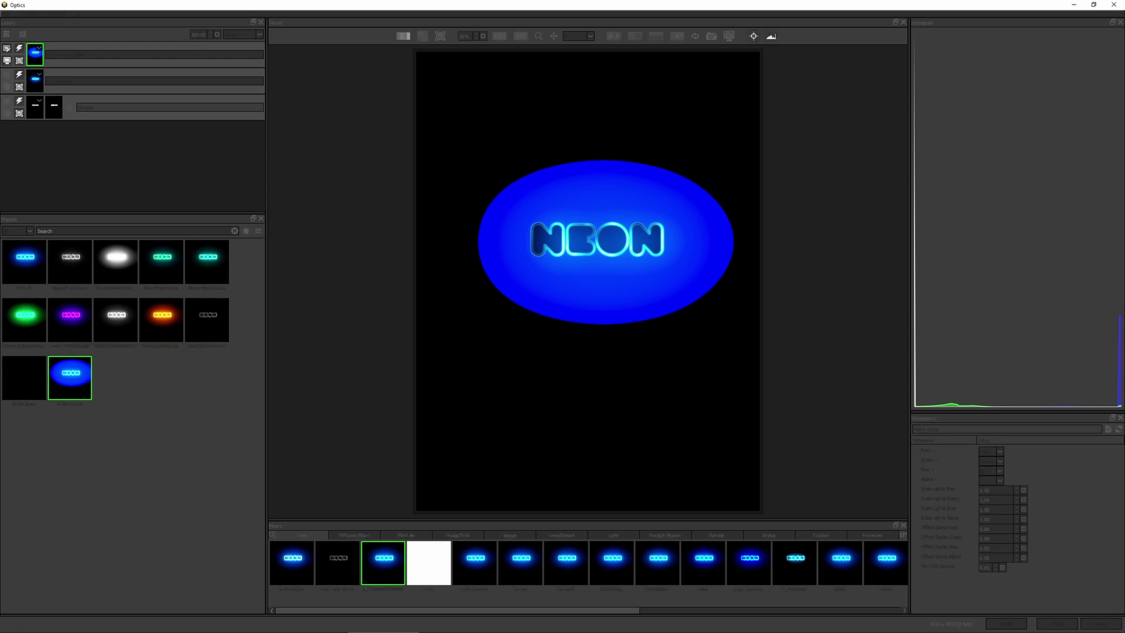